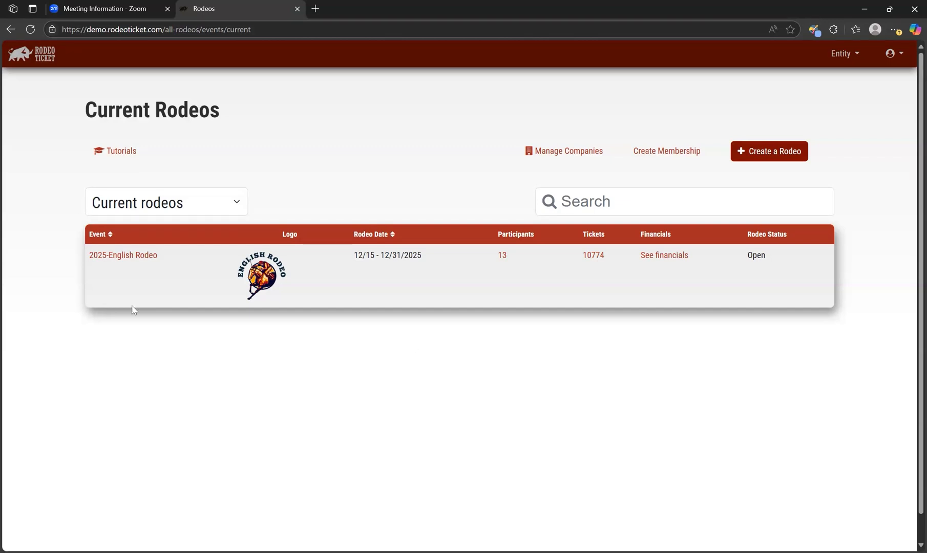
- Open the 2025-English Rodeo event and review its dashboard sections
click(148, 256)
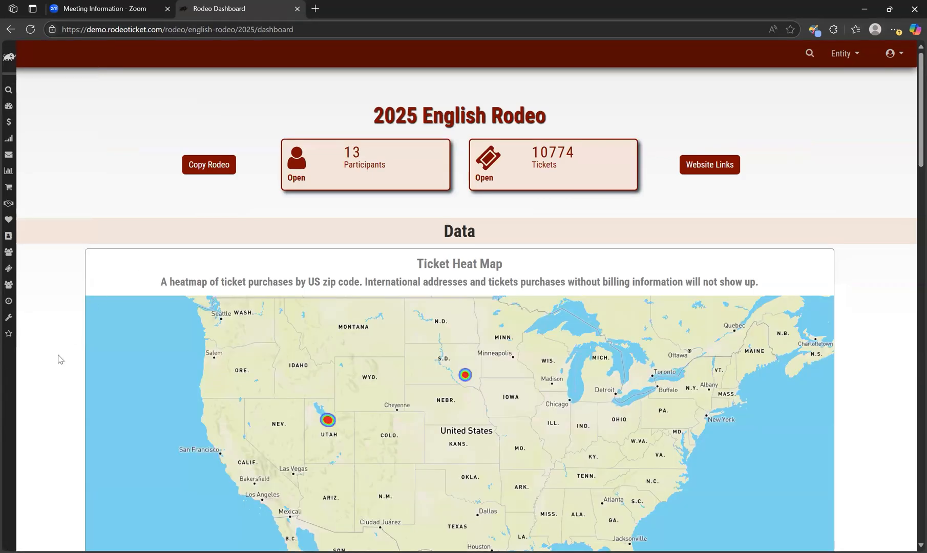
scroll(60, 359, down, 6)
scroll(60, 359, down, 12)
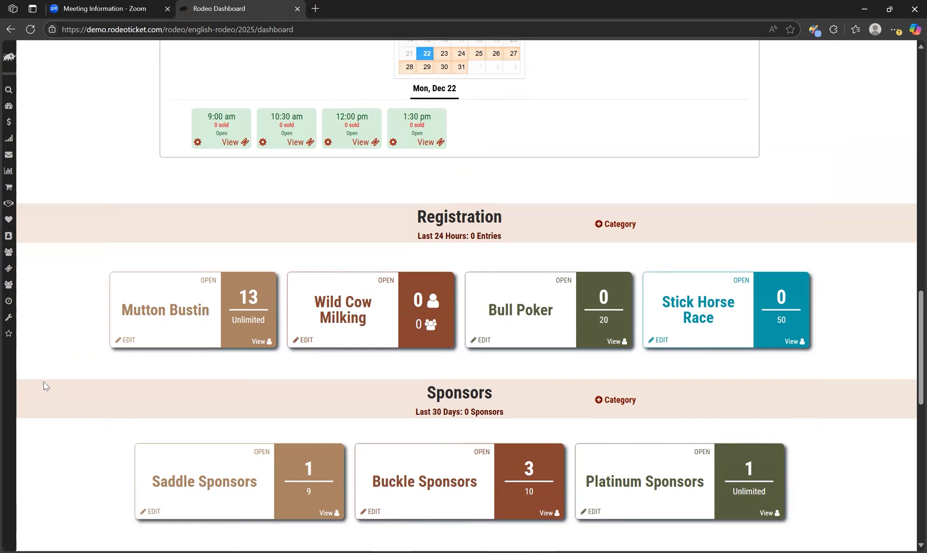
scroll(44, 382, up, 10)
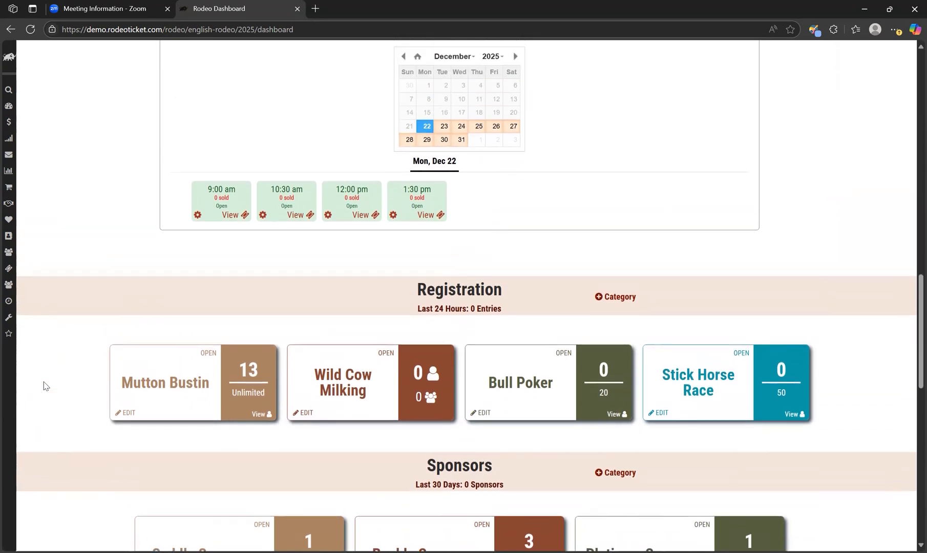
scroll(40, 408, up, 4)
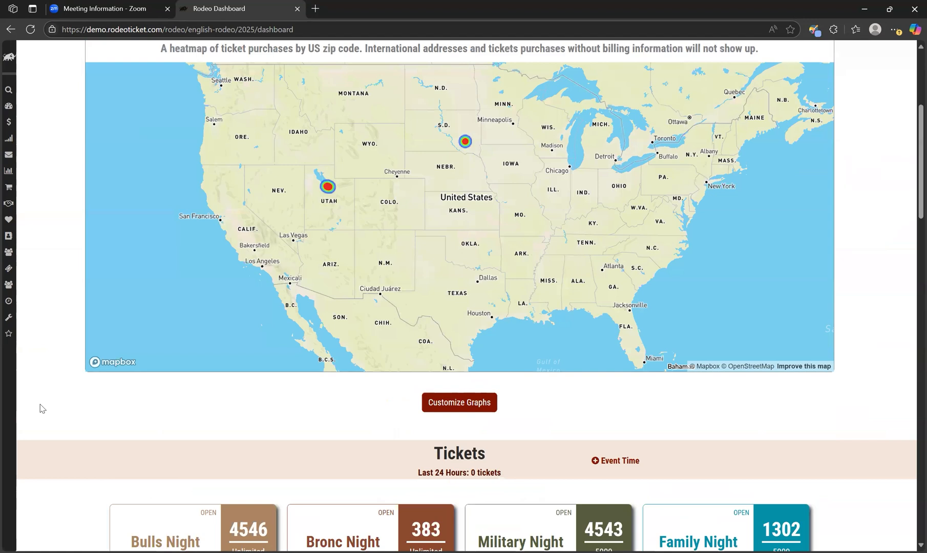
scroll(42, 409, up, 4)
- Open the sponsor form editor from the Sponsors menu and bring up its settings
mouse_move(55, 255)
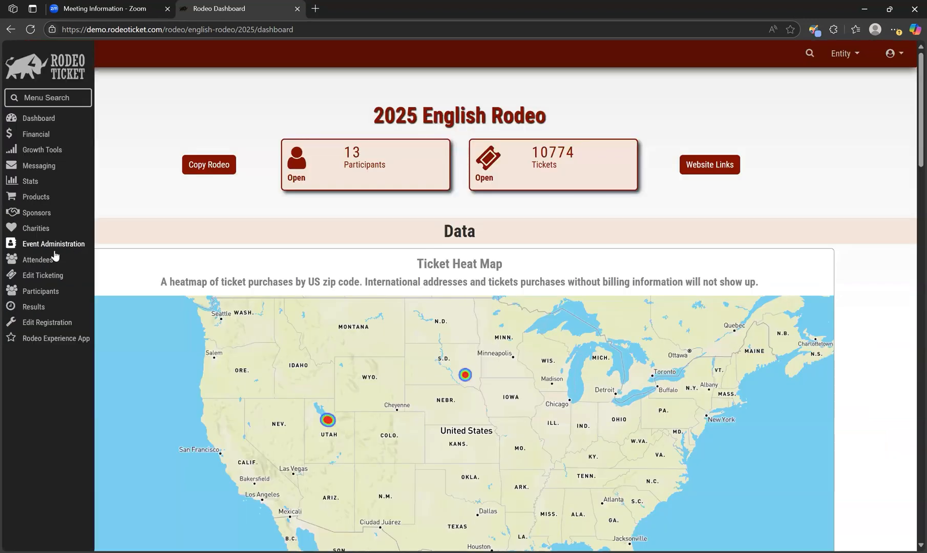
click(37, 213)
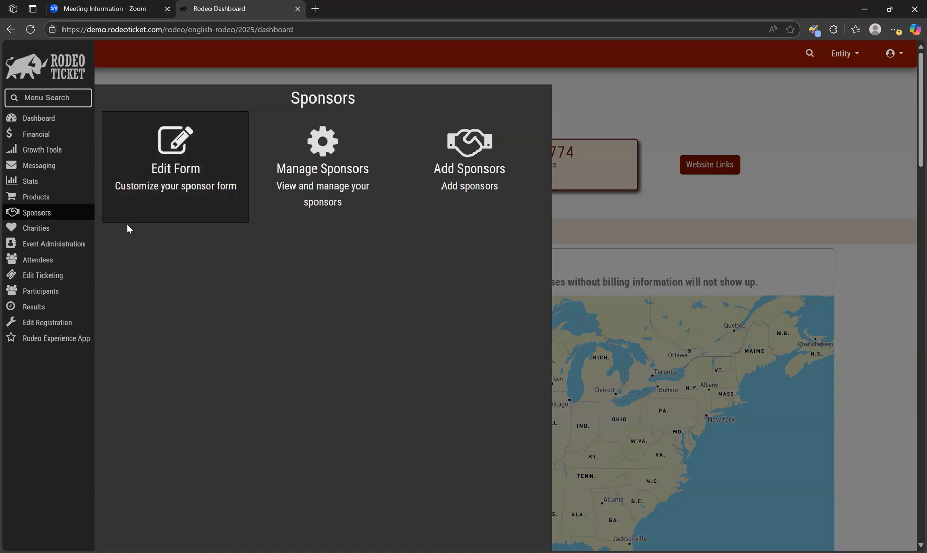
click(192, 196)
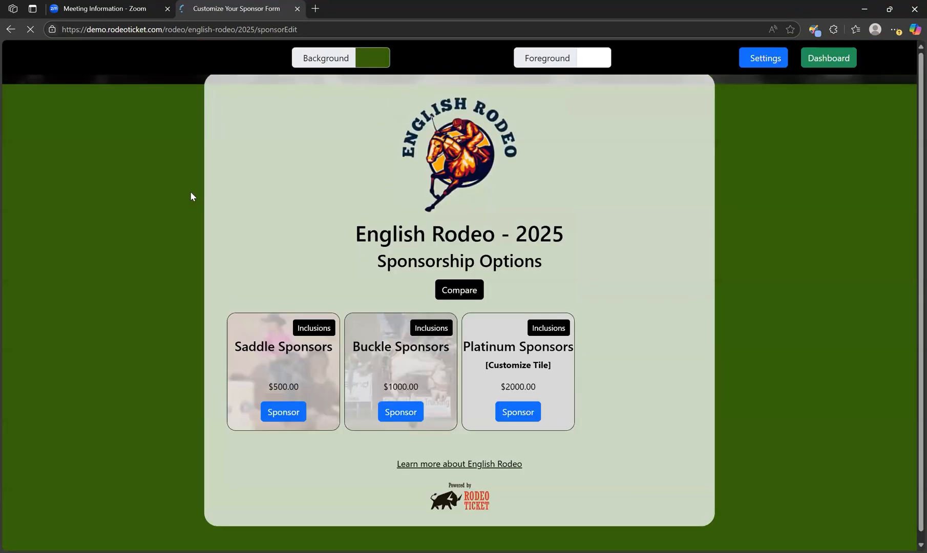
click(747, 58)
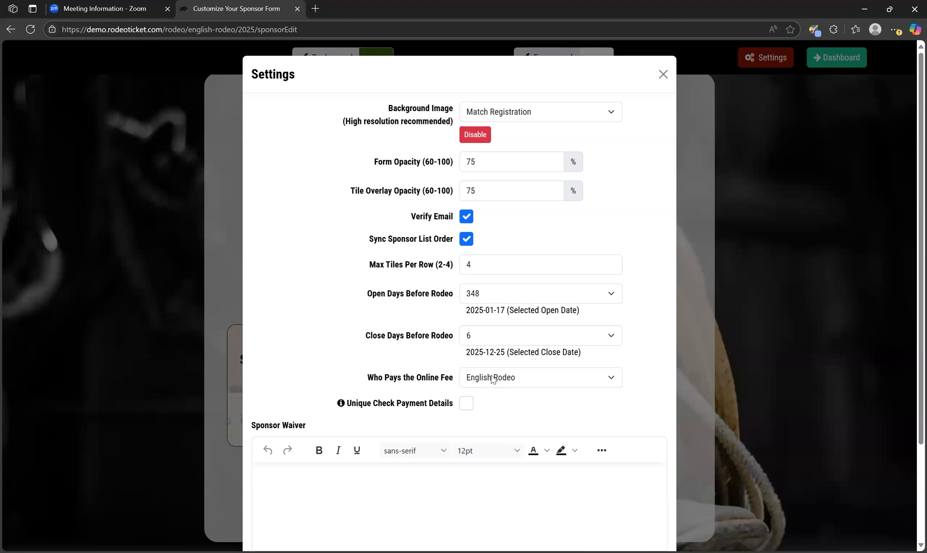
- Inspect the online fee payer options and the Unique Check Payment Details option in the sponsor form settings
click(517, 384)
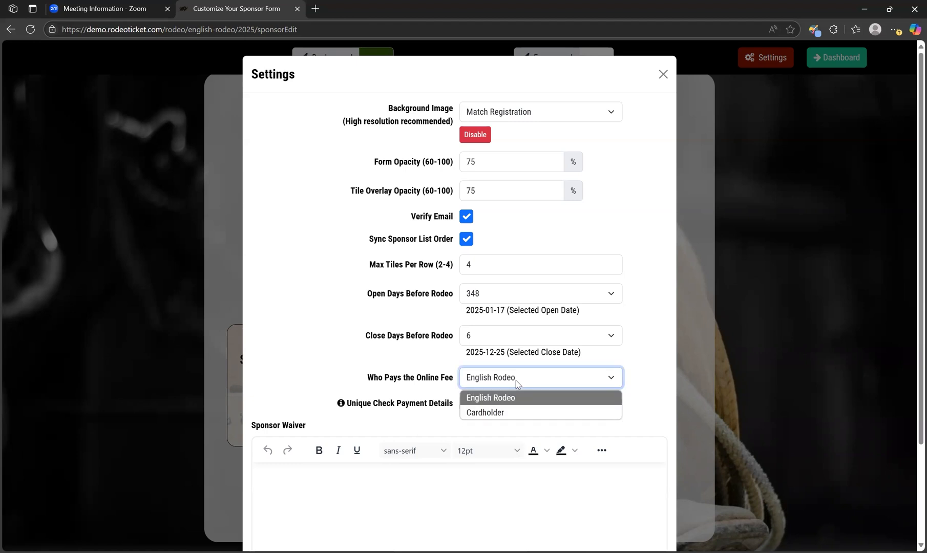
click(517, 384)
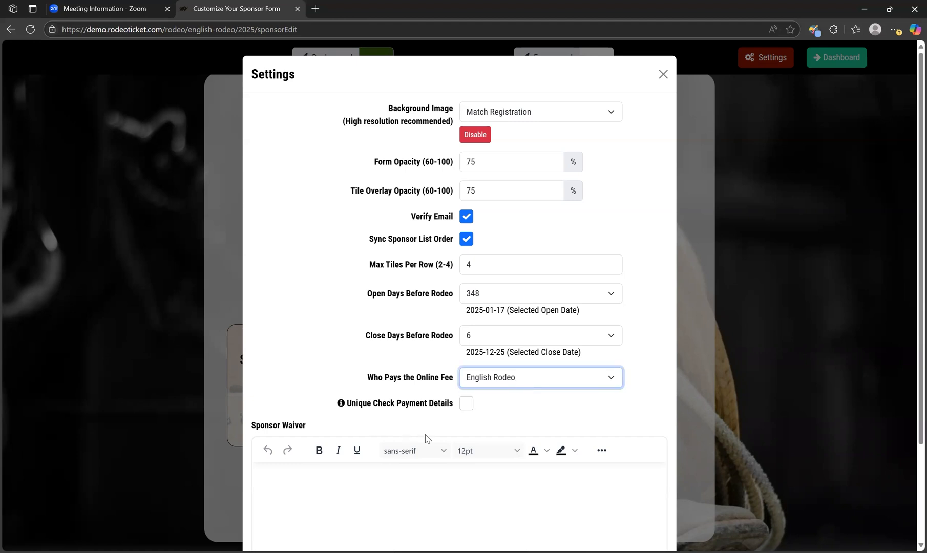
click(469, 407)
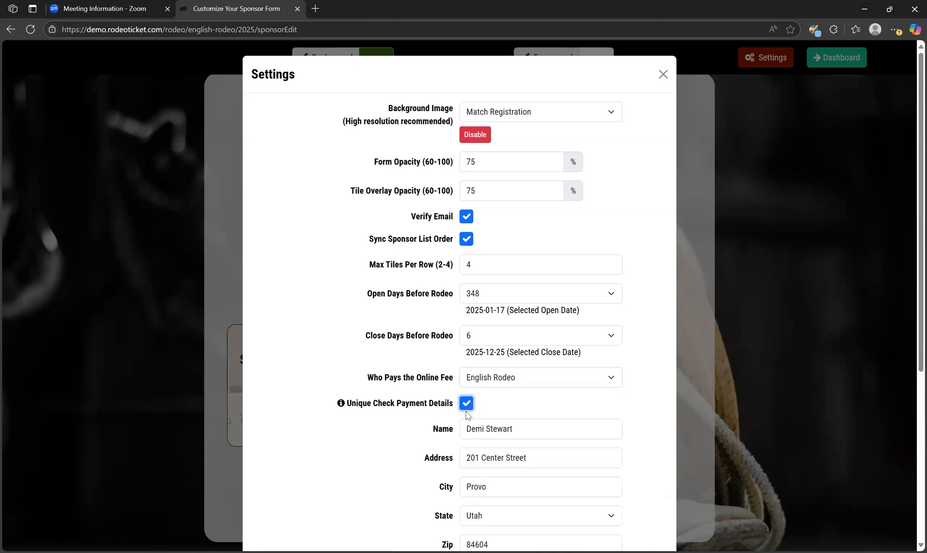
click(467, 406)
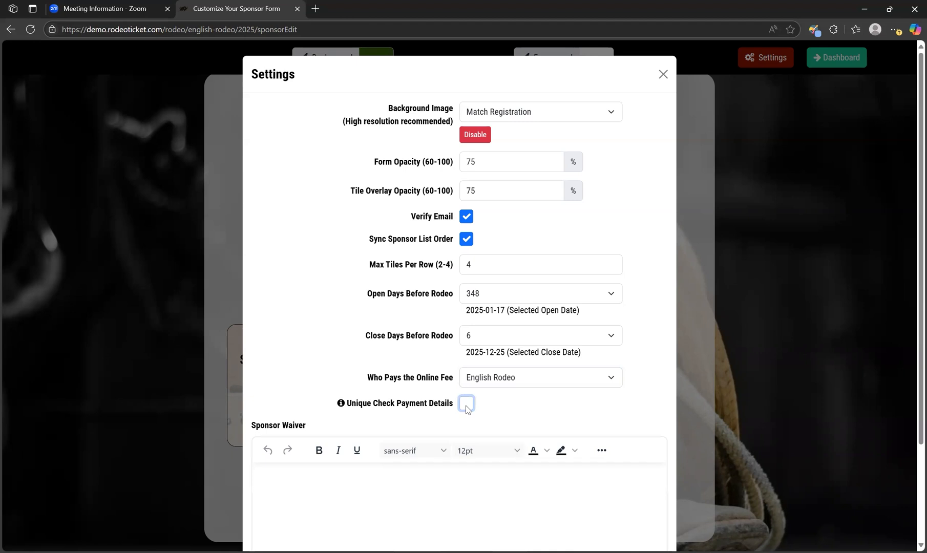
- Save the sponsor form settings
scroll(466, 408, down, 2)
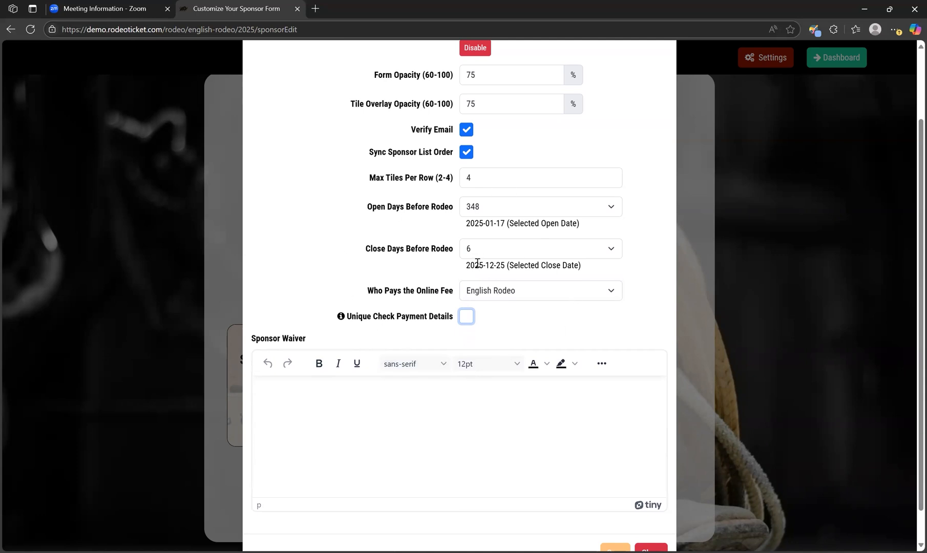
scroll(506, 293, down, 1)
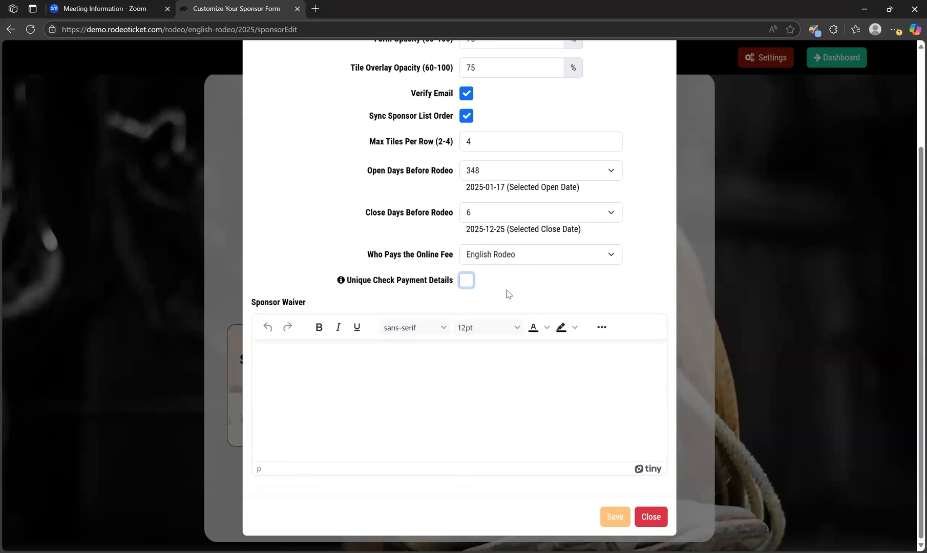
click(614, 520)
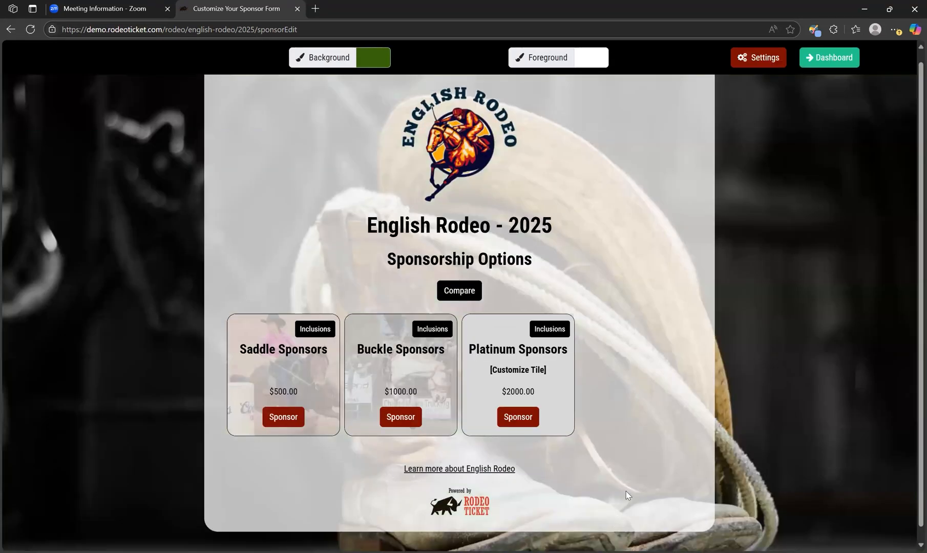
- Return to the event dashboard and open Manage Sponsors
click(835, 61)
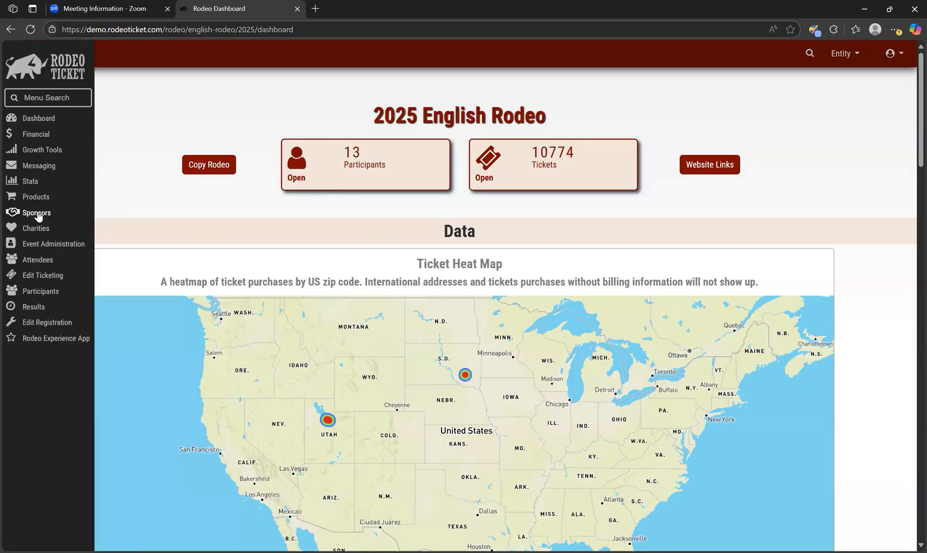
click(36, 213)
click(318, 156)
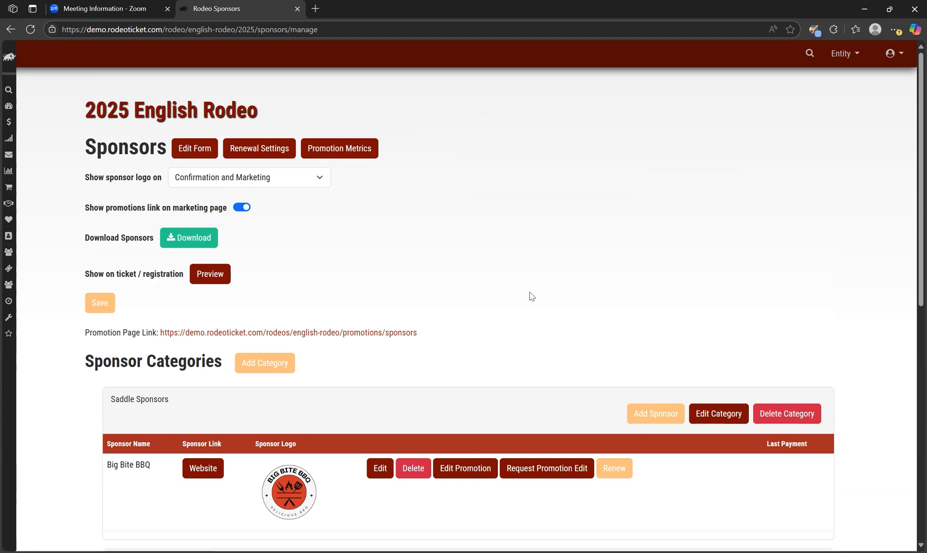
scroll(532, 296, down, 1)
scroll(531, 296, down, 3)
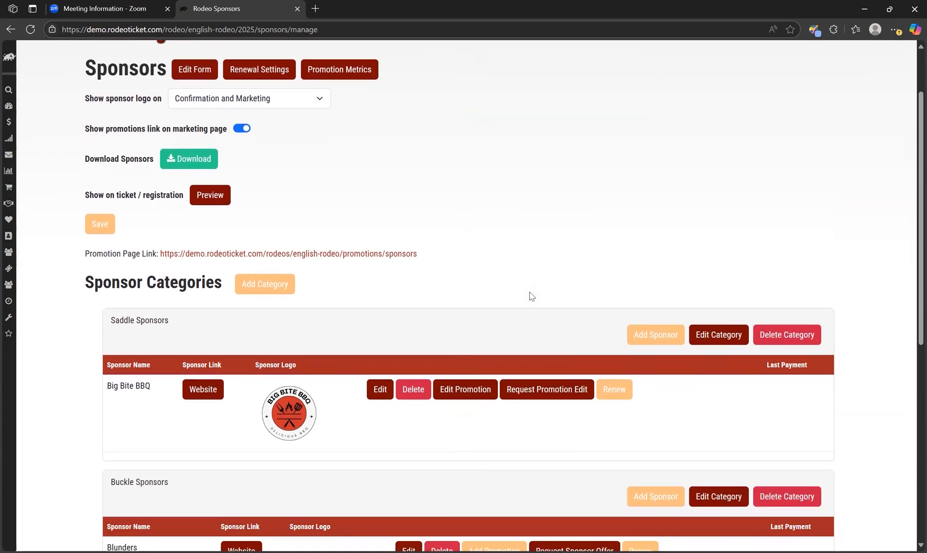
click(274, 281)
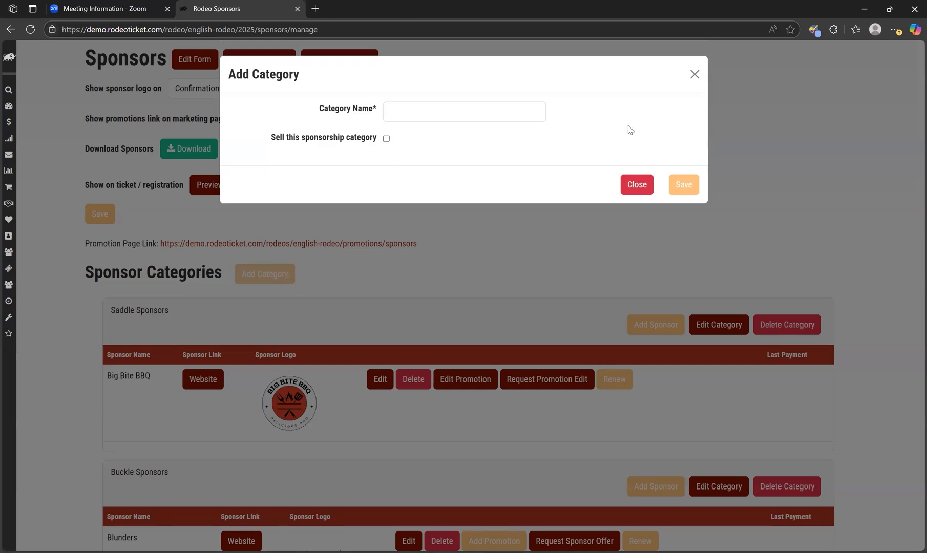
click(694, 75)
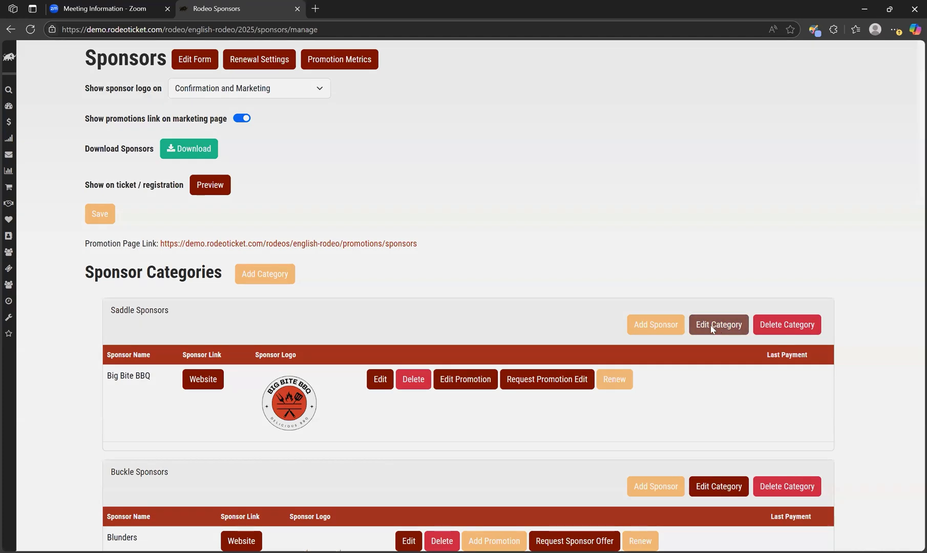
- Open the Saddle Sponsors category settings and save them with the sponsorship category still sold
click(712, 329)
click(386, 138)
click(386, 138)
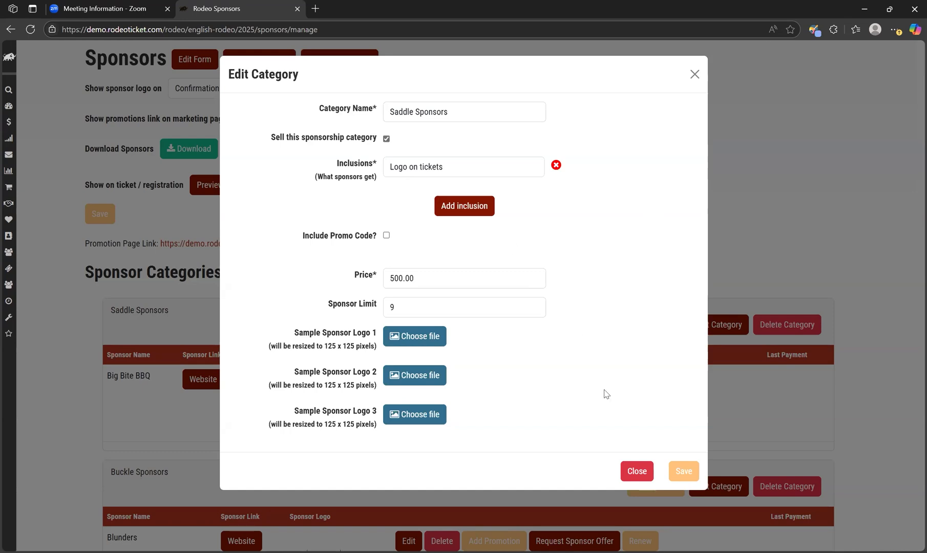
click(684, 472)
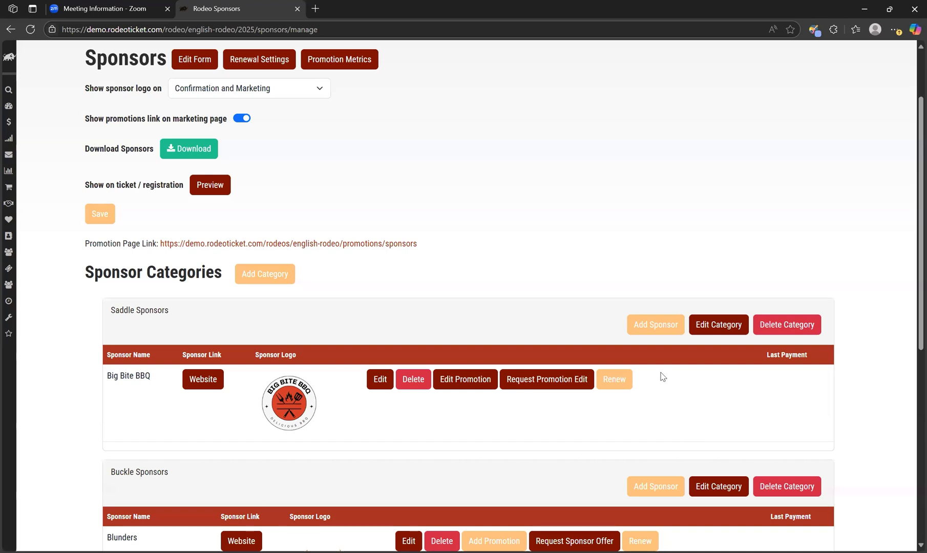
- Add a Saddle sponsor for company Rodeo Ticket with the contact's name, e-mail and phone, and charge the sponsor
click(665, 328)
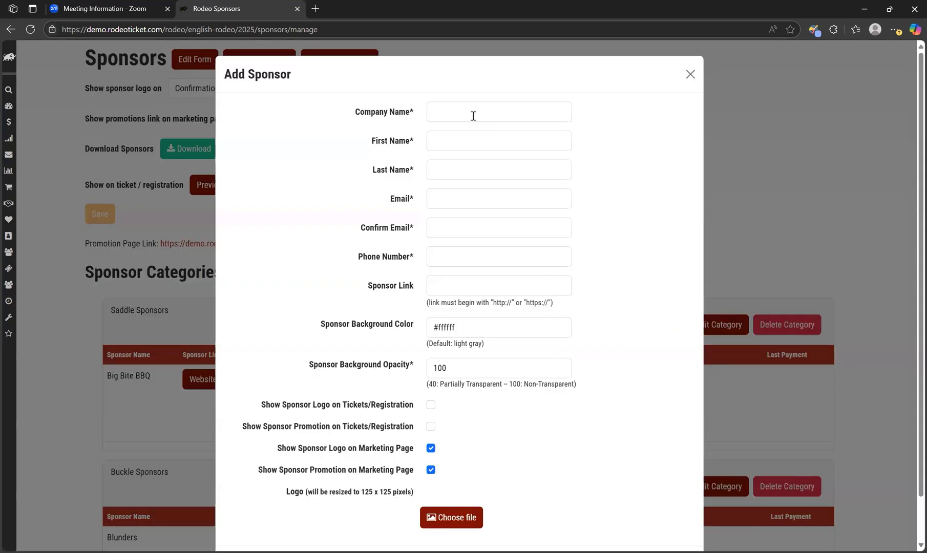
scroll(423, 400, down, 1)
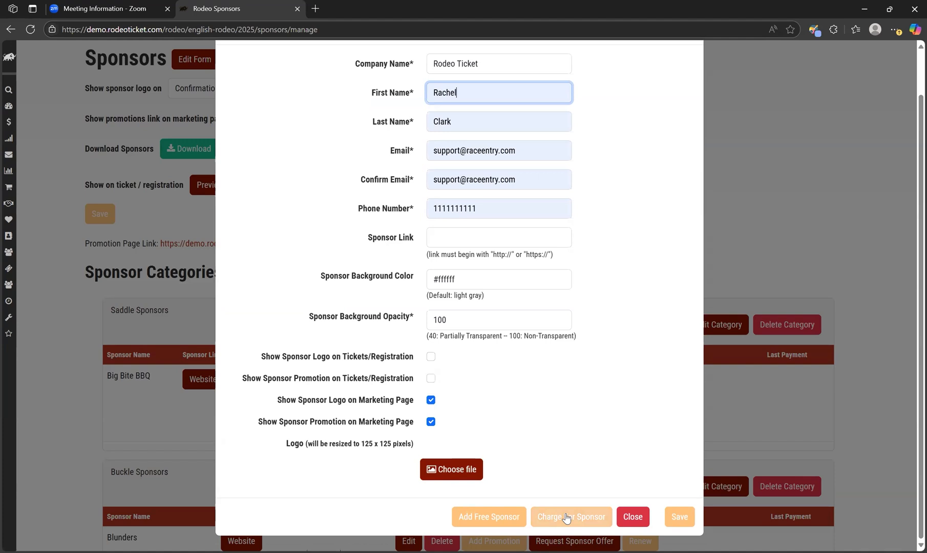
click(566, 519)
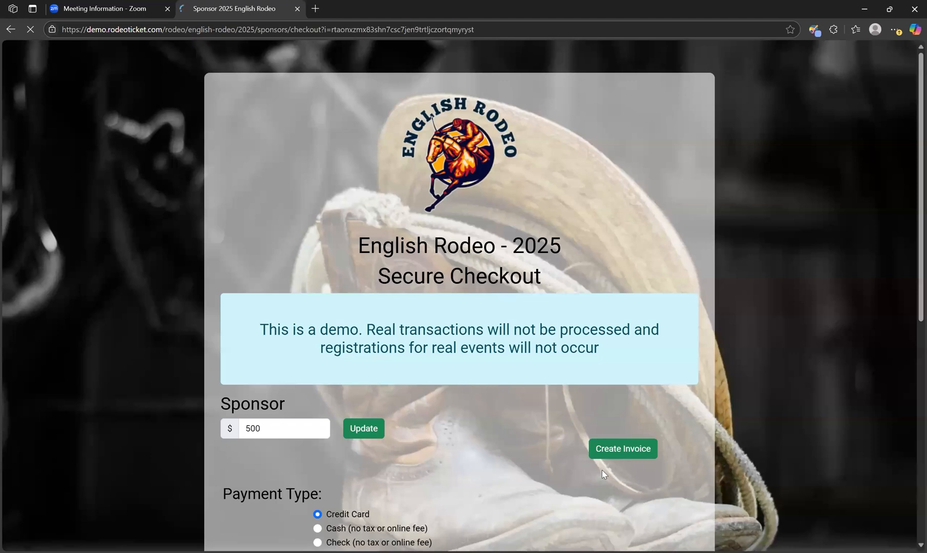
- Choose Check as the payment type on the sponsor checkout for the $500 sponsorship
scroll(602, 469, down, 1)
scroll(602, 469, down, 3)
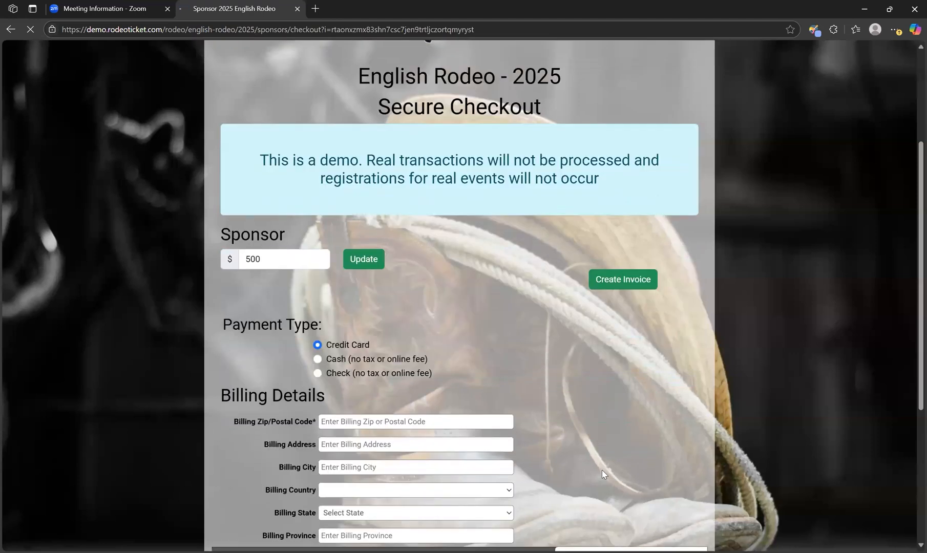
click(268, 254)
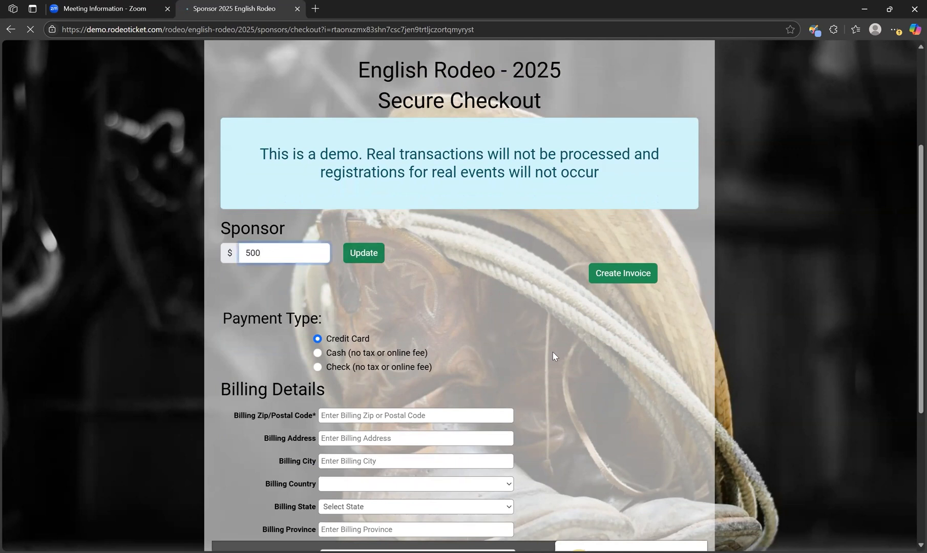
scroll(553, 352, down, 2)
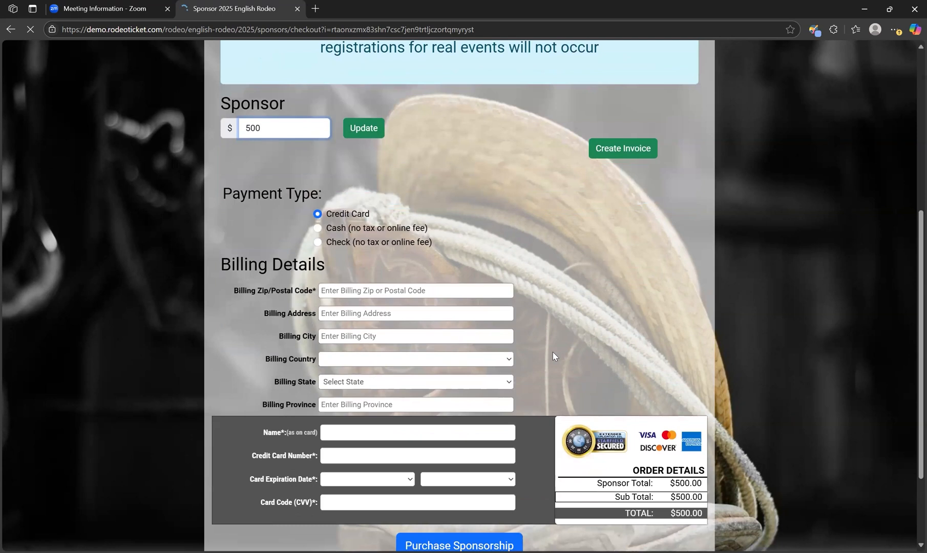
scroll(552, 352, down, 1)
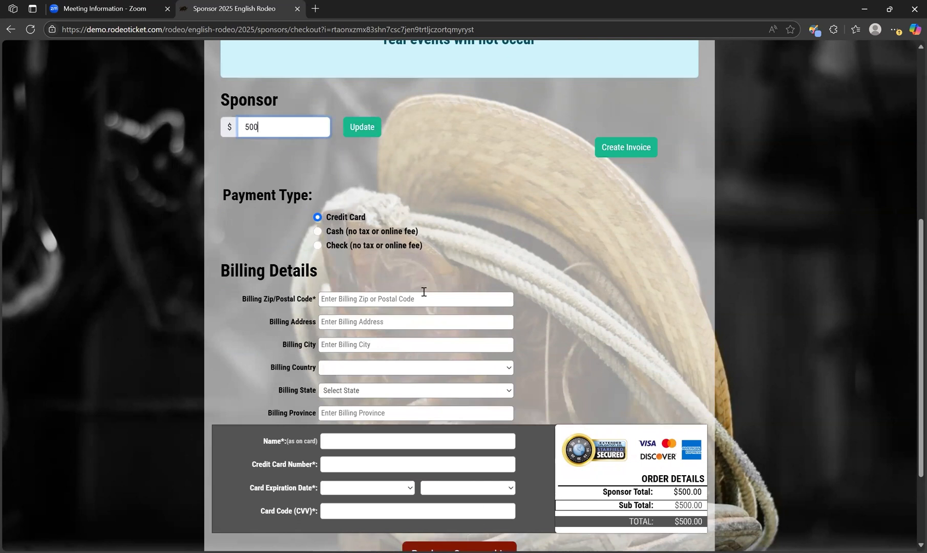
click(317, 246)
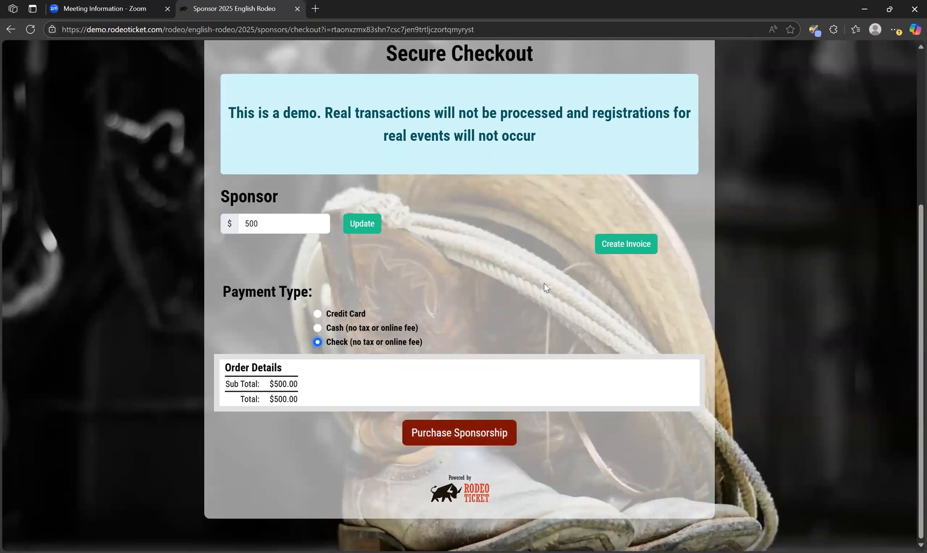
- Open Create Invoice for the sponsorship and close the invoice dialog
click(641, 250)
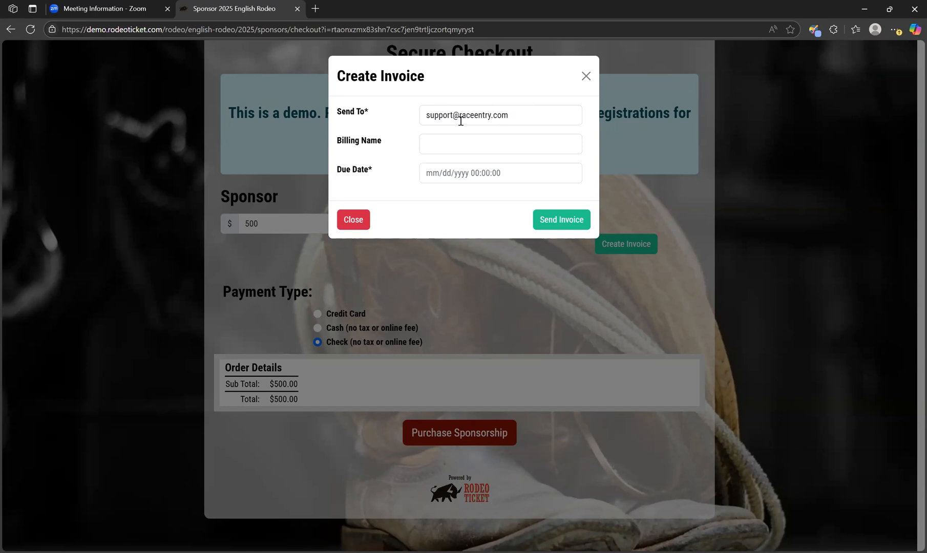
click(556, 230)
click(586, 76)
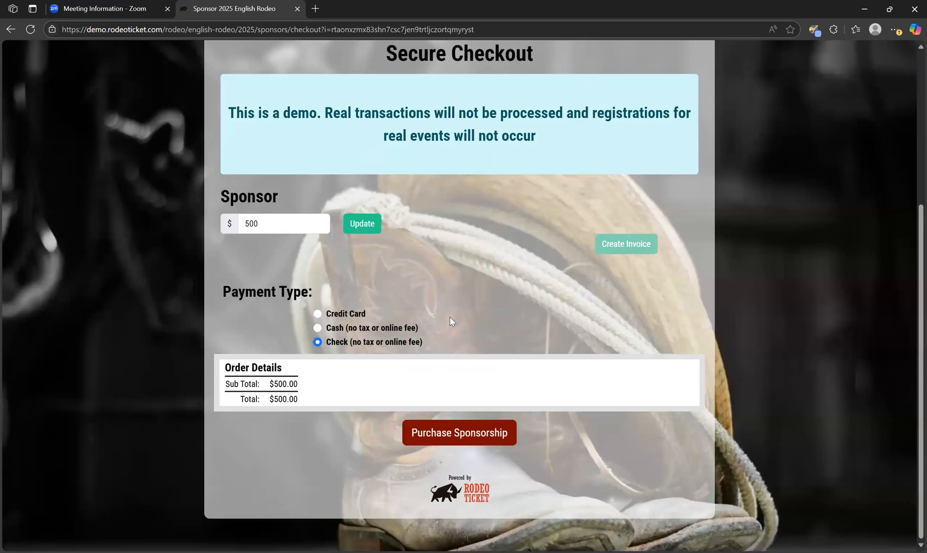
- Purchase the sponsorship and review the Saddle Sponsors list on the manage page
click(481, 439)
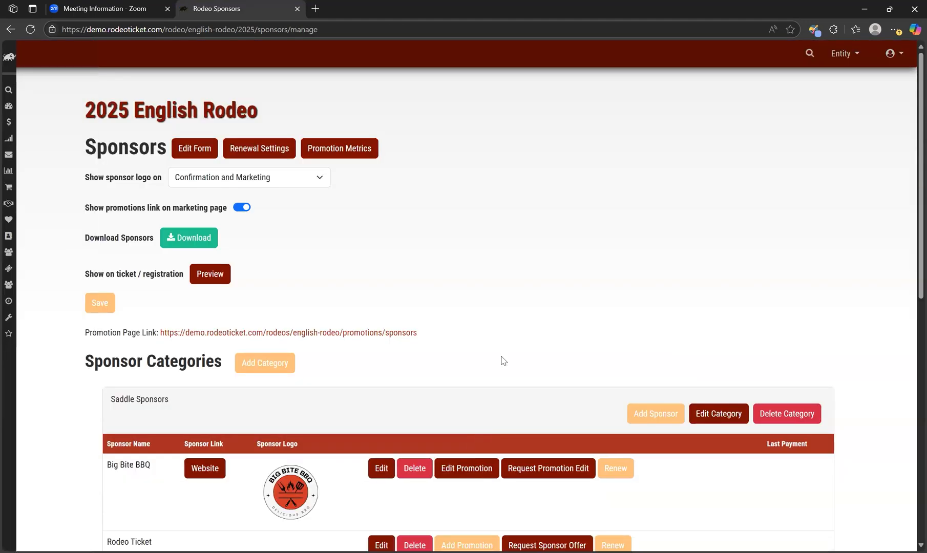
scroll(502, 361, down, 3)
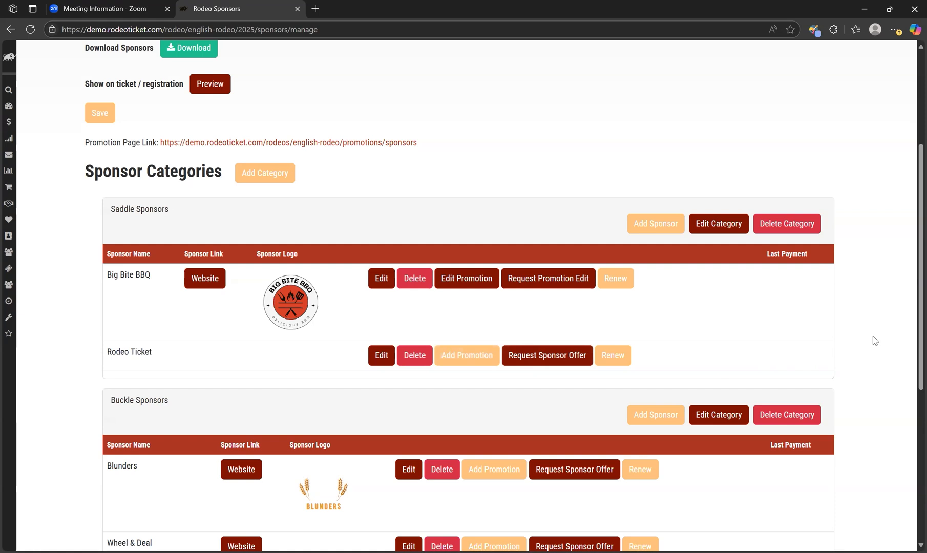
scroll(873, 336, up, 4)
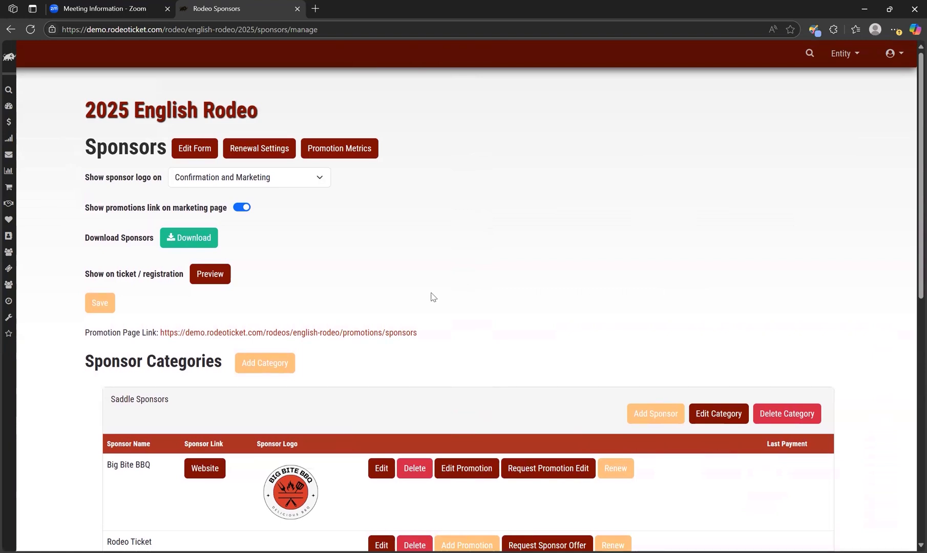
mouse_move(82, 149)
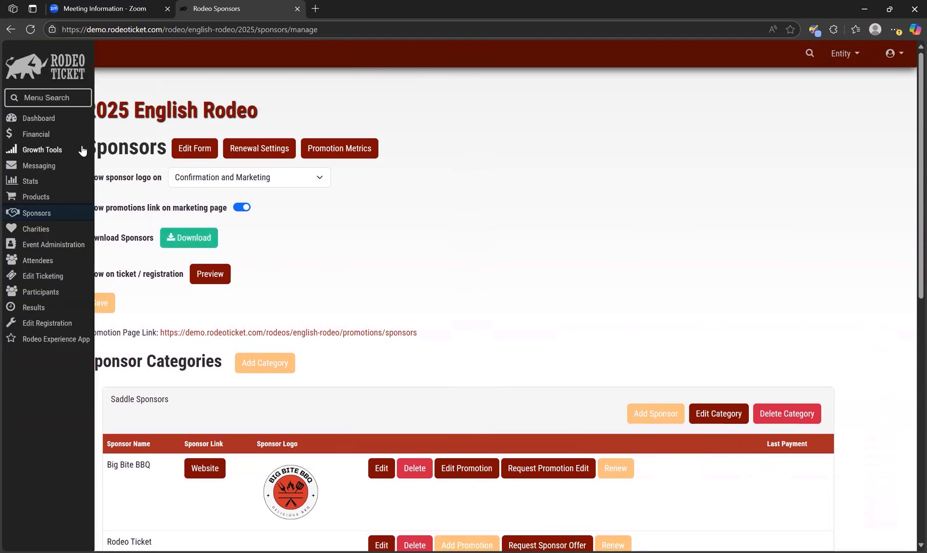
- Open the public Purchase Sponsorship page through the dashboard's website links
click(6, 118)
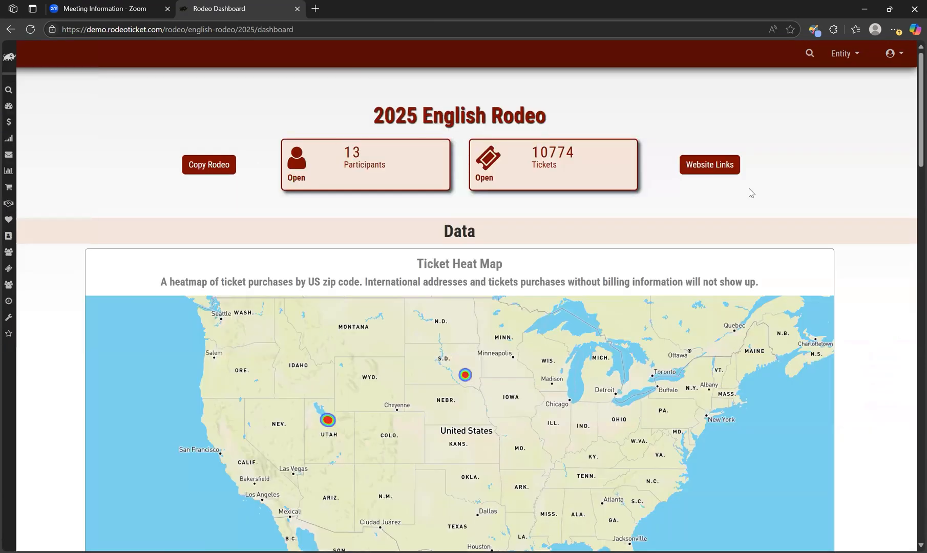
click(738, 172)
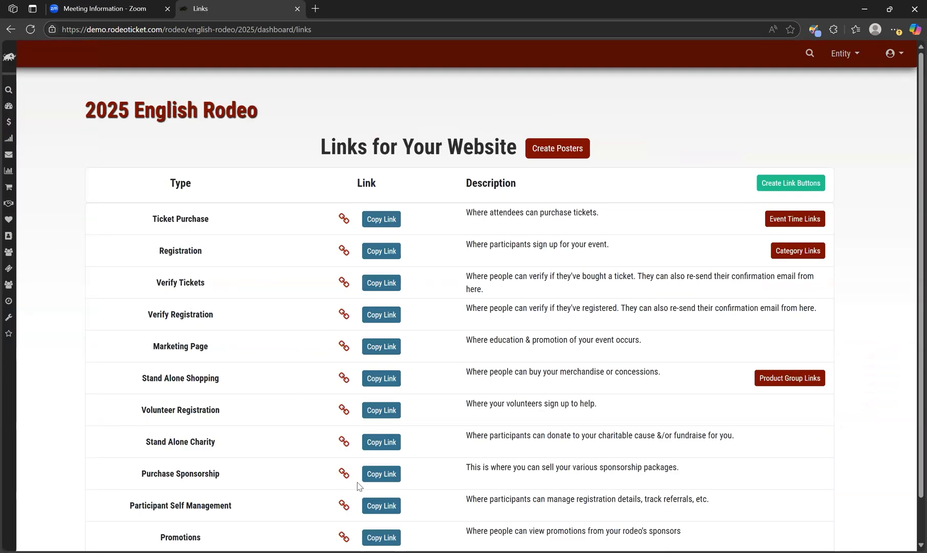
click(344, 474)
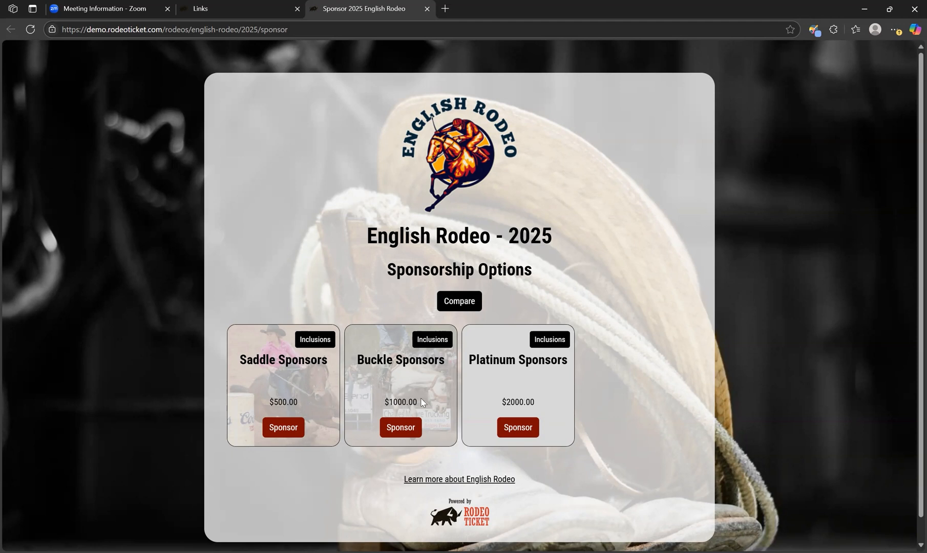
- Compare the sponsorship options, then view the Saddle Sponsors inclusions, closing each popup
click(458, 302)
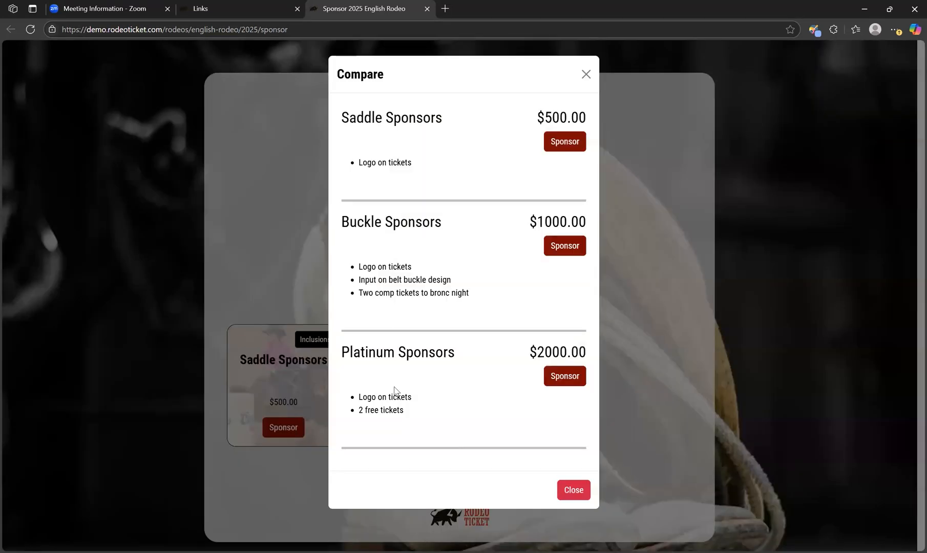
click(586, 74)
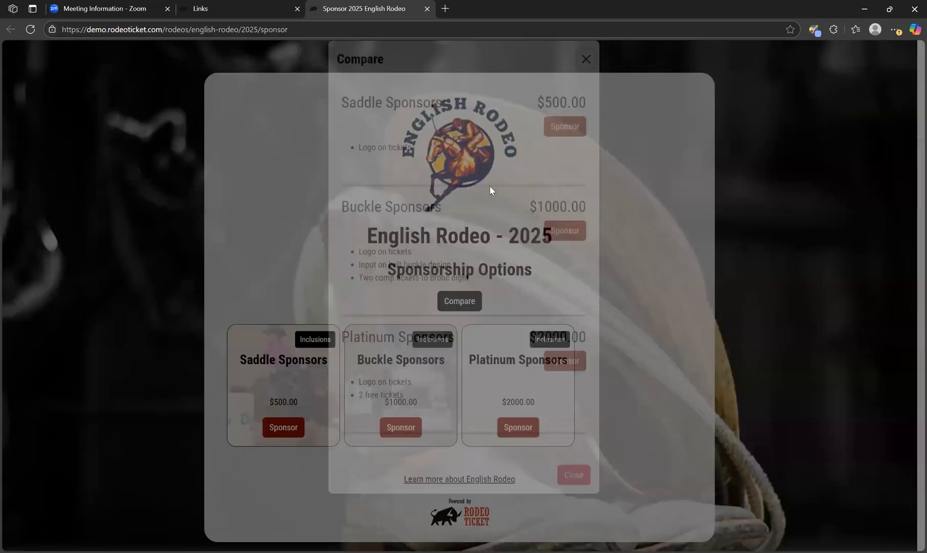
click(316, 340)
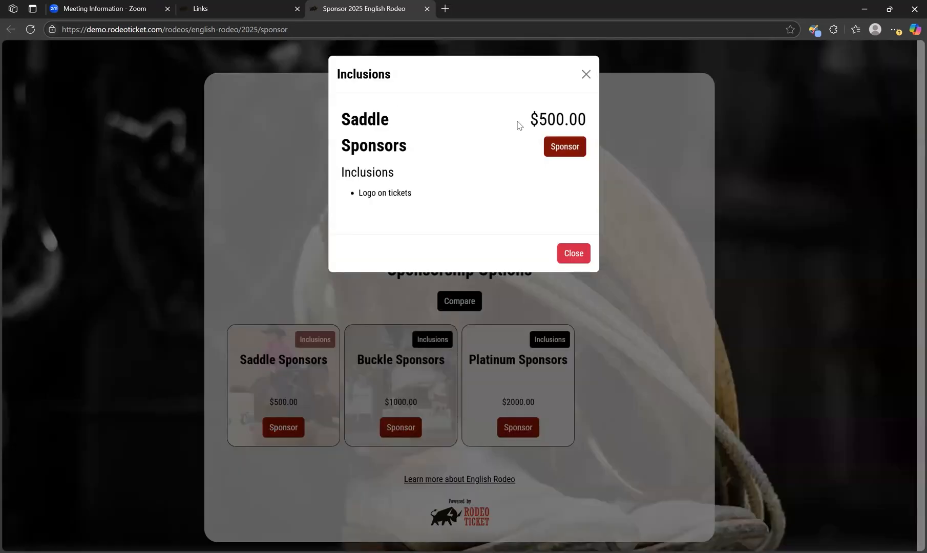
click(586, 73)
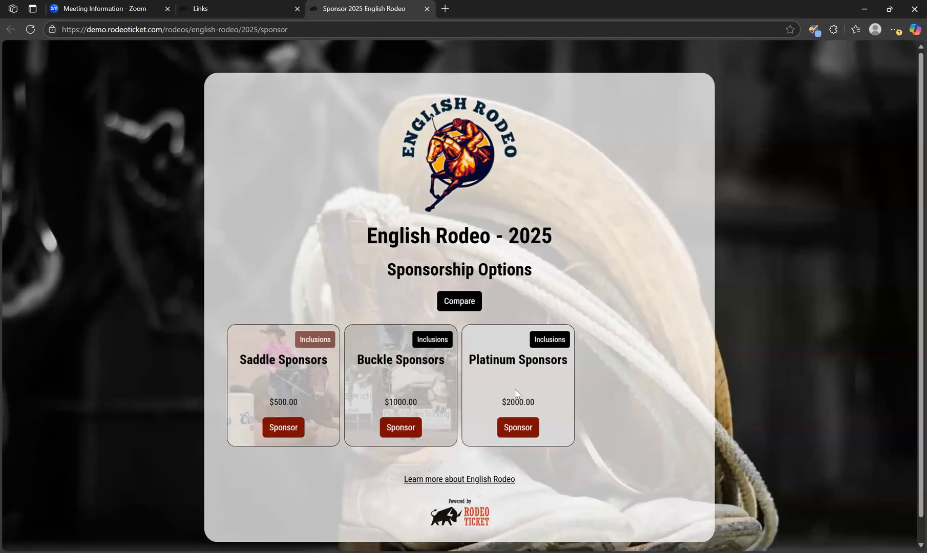